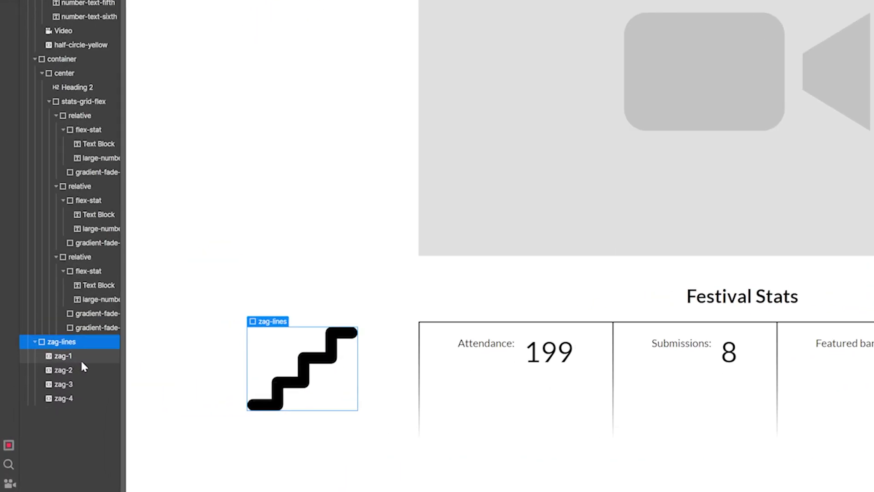
Select the zag-1 stair shape inside the zag-lines group in the Navigator
{"action": "left_click", "coordinate": [37, 386]}
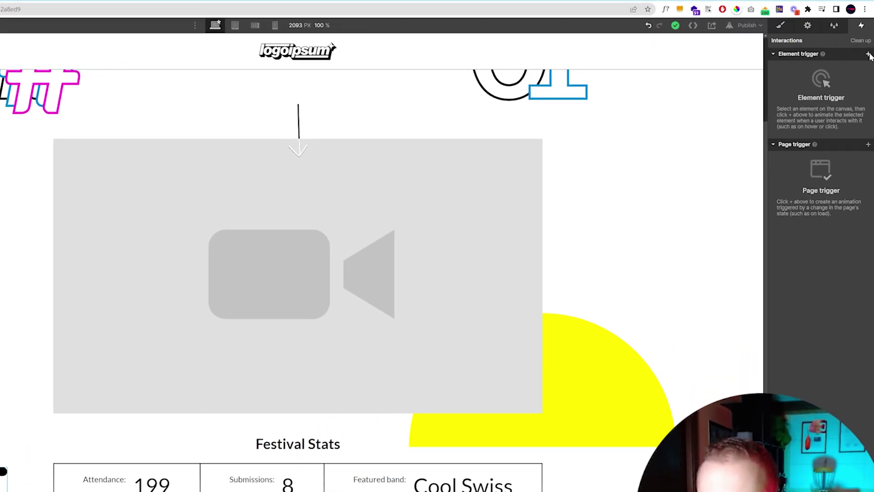
Give zag-1 a mouse-click trigger that starts a new timed animation named 'zag rotate'
{"action": "left_click", "coordinate": [864, 86]}
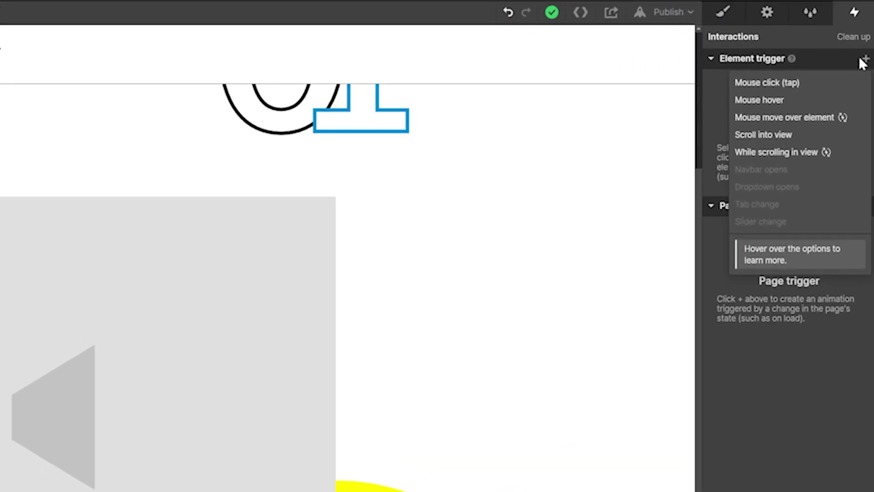
{"action": "left_click", "coordinate": [791, 83]}
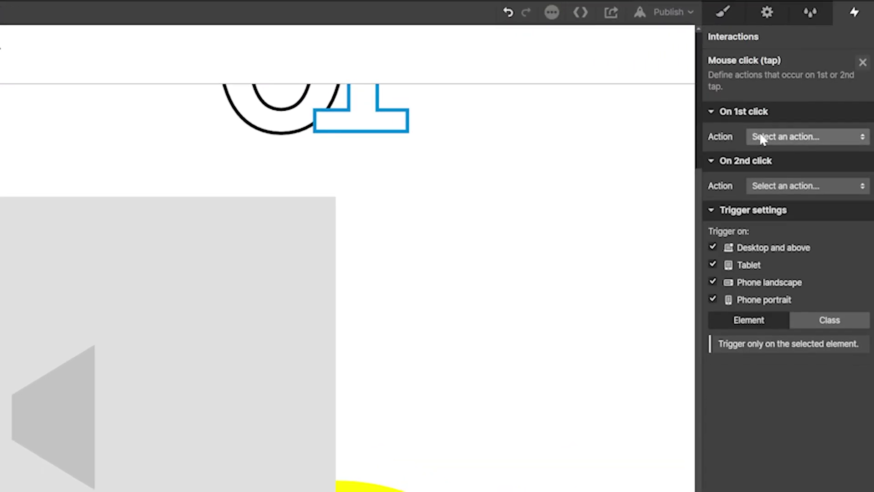
{"action": "left_click", "coordinate": [761, 139]}
{"action": "left_click", "coordinate": [770, 169]}
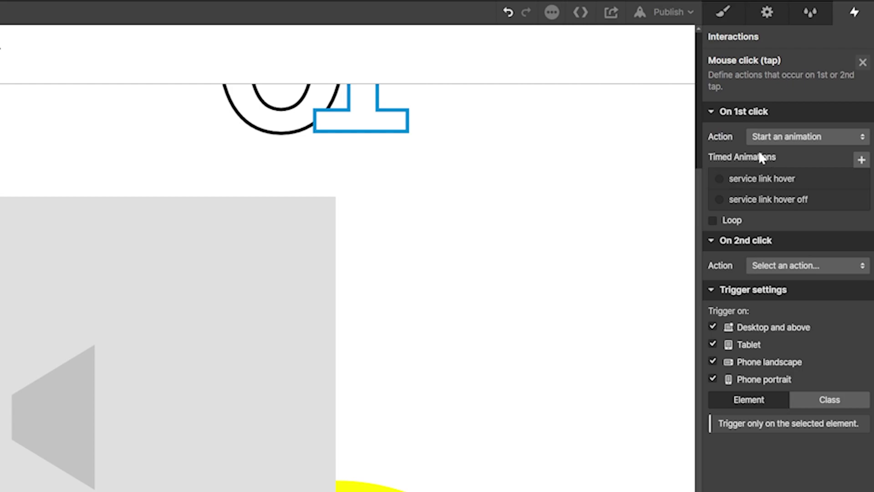
{"action": "left_click", "coordinate": [860, 159]}
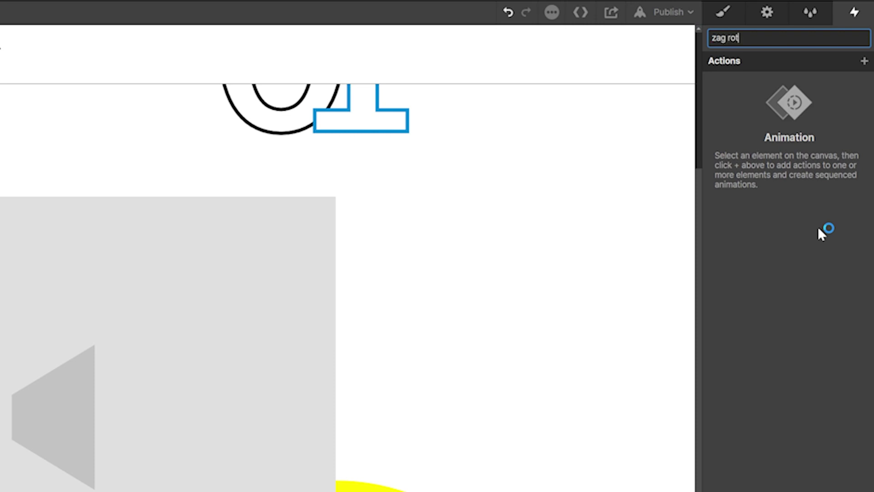
{"action": "type", "text": "ate"}
{"action": "key", "text": "Return"}
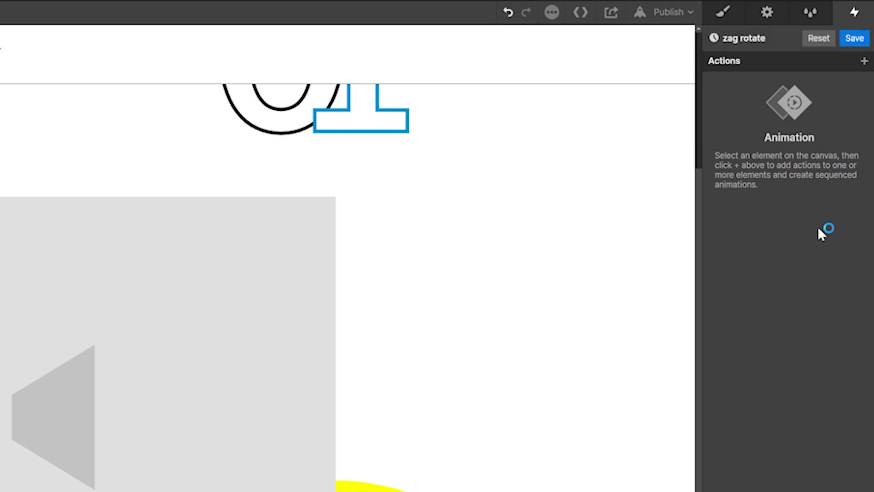
Add a Rotate action to zag rotate, duplicate it, and preview the animation
{"action": "left_click", "coordinate": [864, 61]}
{"action": "left_click", "coordinate": [806, 135]}
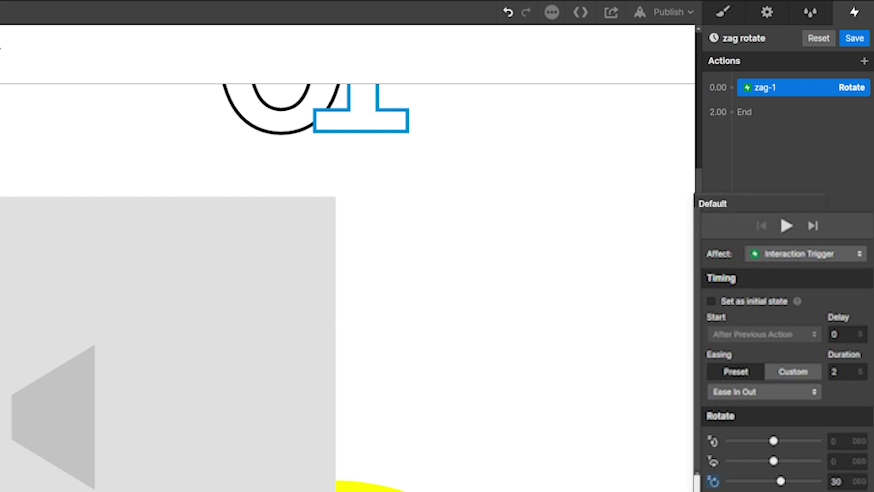
{"action": "right_click", "coordinate": [798, 82]}
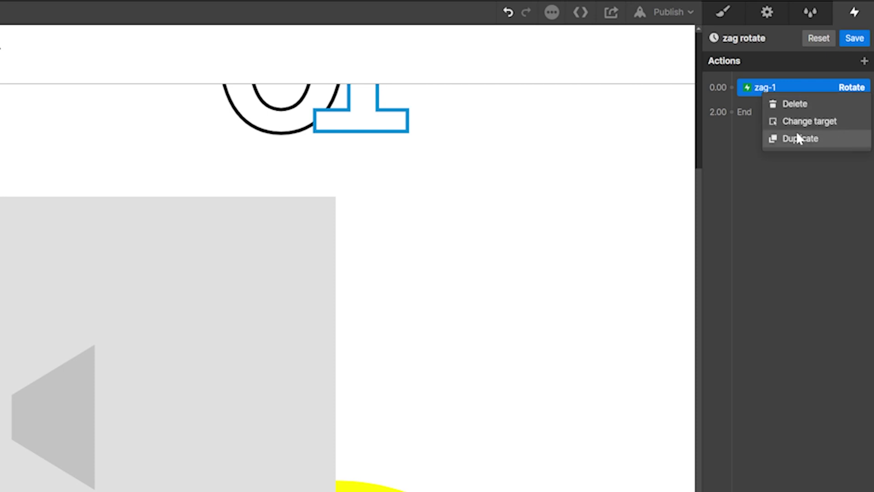
{"action": "left_click", "coordinate": [795, 130]}
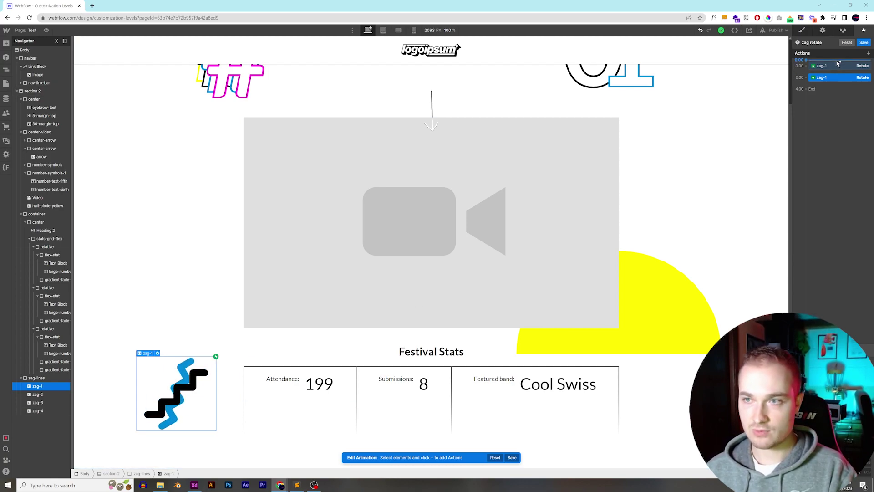
{"action": "left_click", "coordinate": [863, 43]}
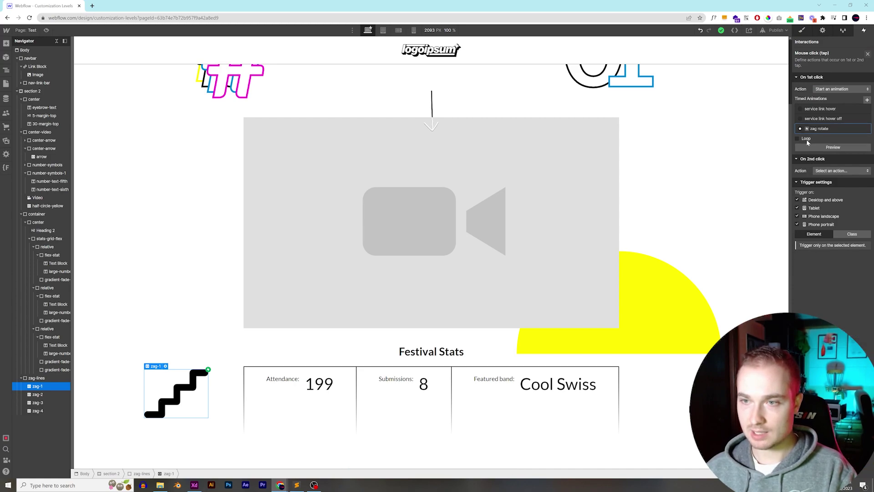
{"action": "left_click", "coordinate": [814, 148]}
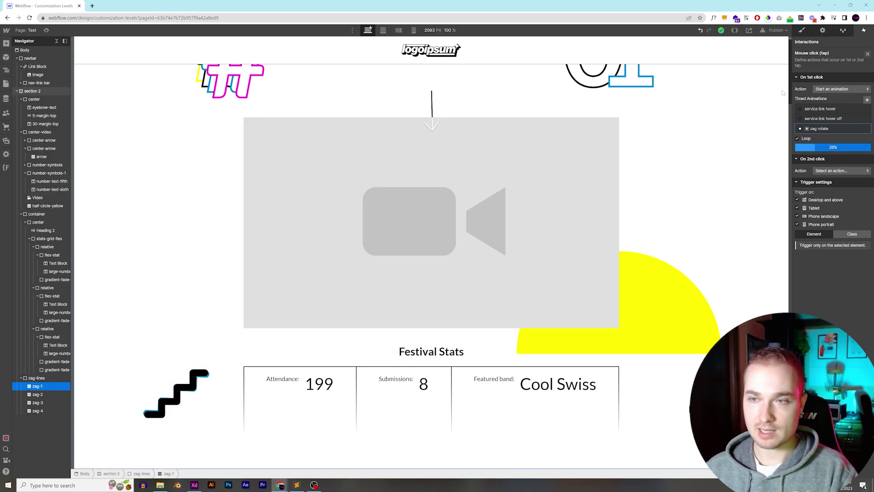
Give zag-2 a mouse-click trigger that starts 'zag rotate 2', a duplicate of zag rotate
{"action": "left_click", "coordinate": [802, 30]}
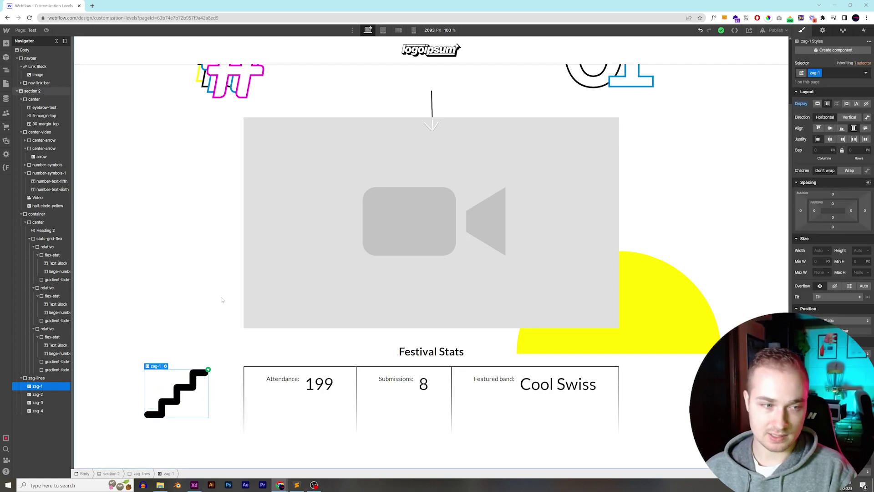
{"action": "left_click", "coordinate": [37, 394]}
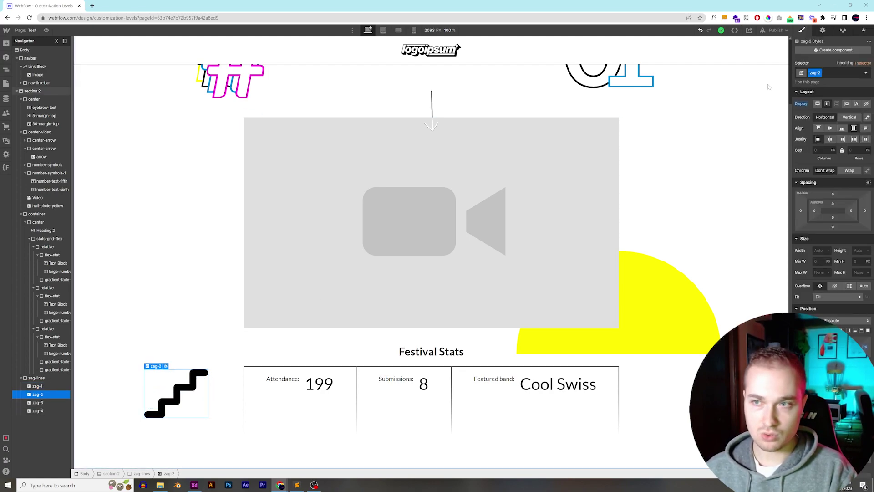
{"action": "left_click", "coordinate": [863, 30]}
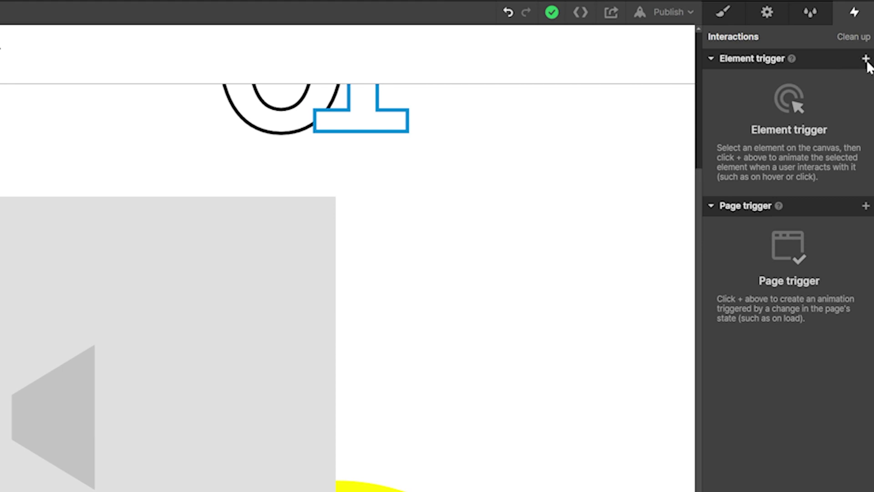
{"action": "left_click", "coordinate": [866, 59]}
{"action": "left_click", "coordinate": [820, 82]}
{"action": "left_click", "coordinate": [774, 142]}
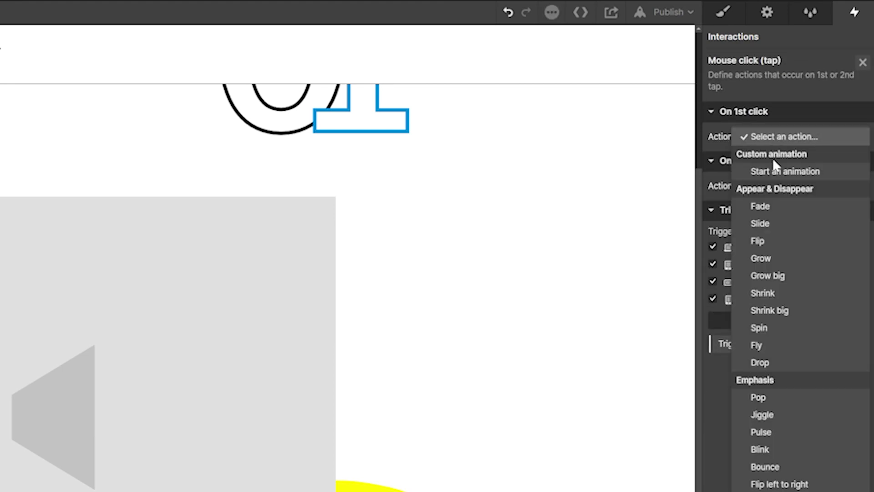
{"action": "left_click", "coordinate": [773, 171]}
{"action": "left_click", "coordinate": [857, 221]}
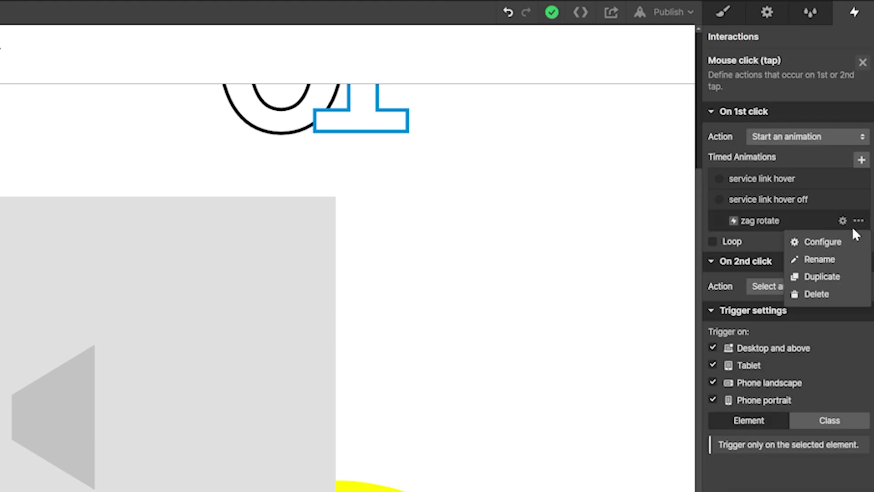
{"action": "left_click", "coordinate": [826, 277]}
{"action": "left_click", "coordinate": [775, 243]}
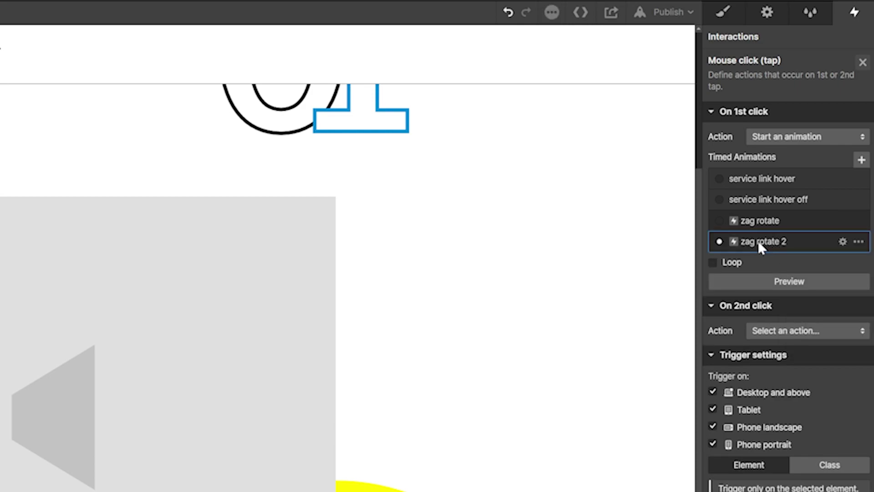
Review zag rotate 2's two rotate steps, set it to loop, and reopen it
{"action": "left_click", "coordinate": [757, 241]}
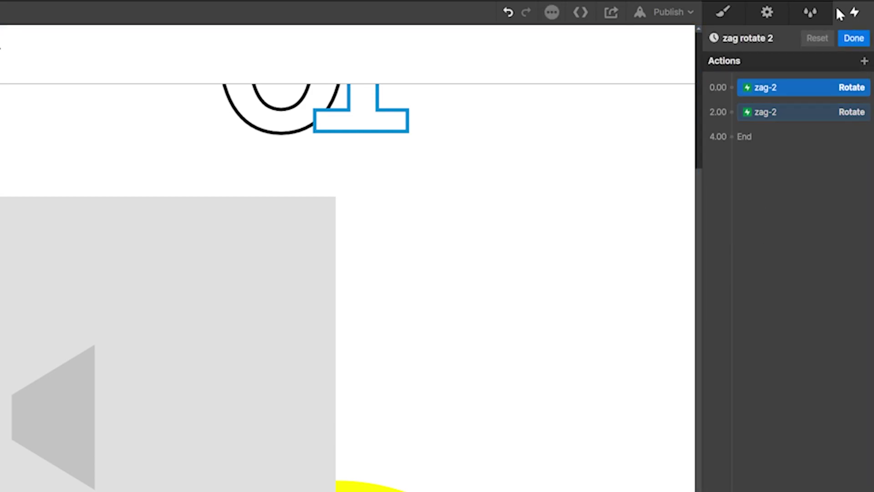
{"action": "left_click", "coordinate": [771, 117]}
{"action": "left_click", "coordinate": [775, 89]}
{"action": "left_click", "coordinate": [775, 177]}
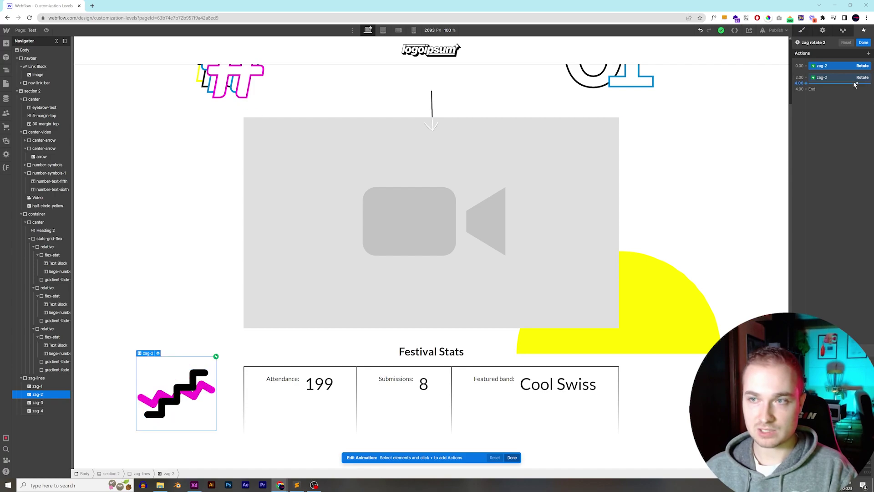
{"action": "left_click", "coordinate": [863, 43]}
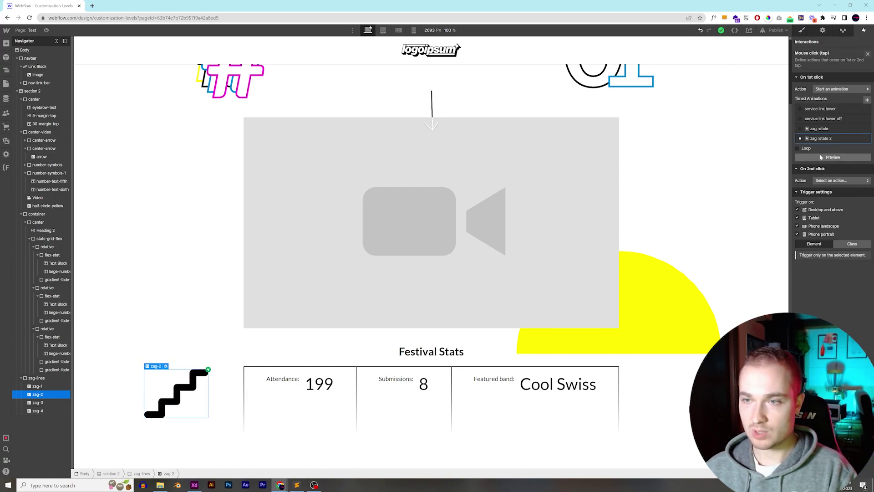
{"action": "left_click", "coordinate": [805, 149]}
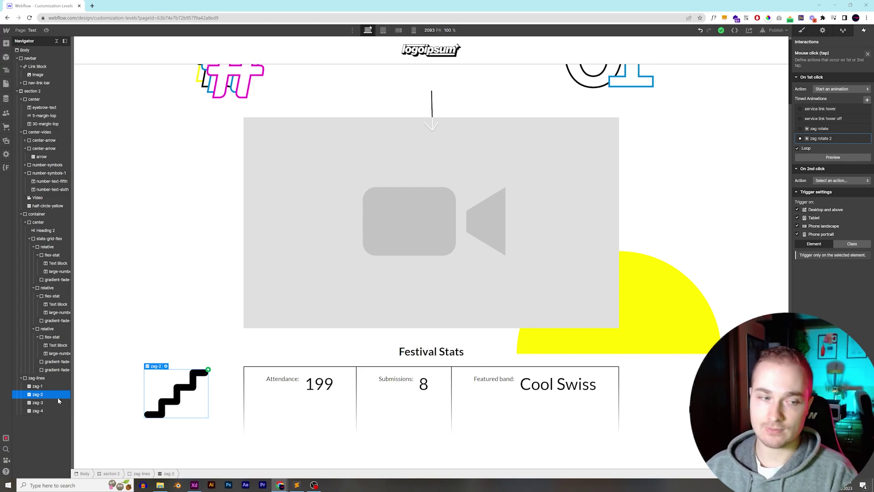
{"action": "left_click", "coordinate": [823, 138]}
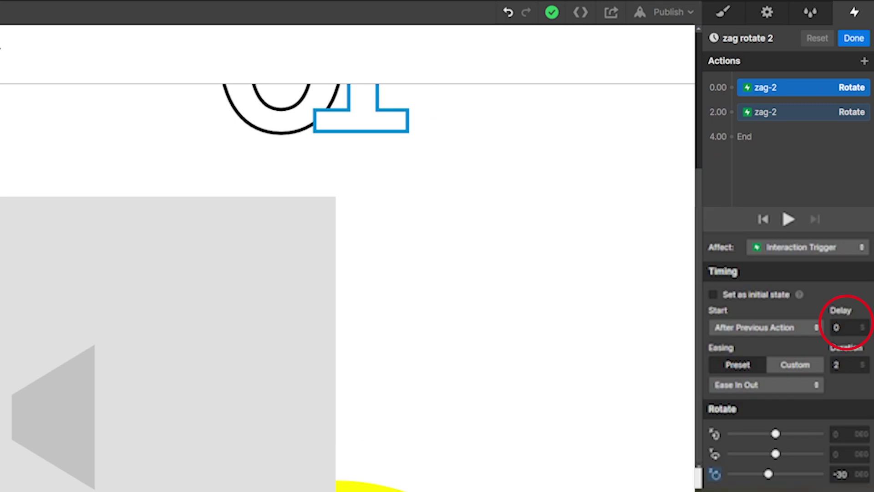
Enter a delay value of 1 for zag rotate 2, save it, and reopen the animation
{"action": "type", "text": "1"}
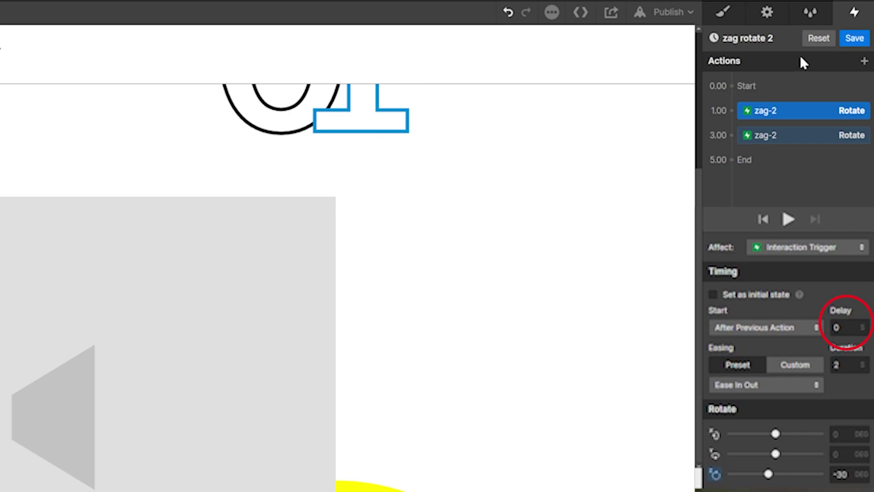
{"action": "left_click", "coordinate": [854, 38]}
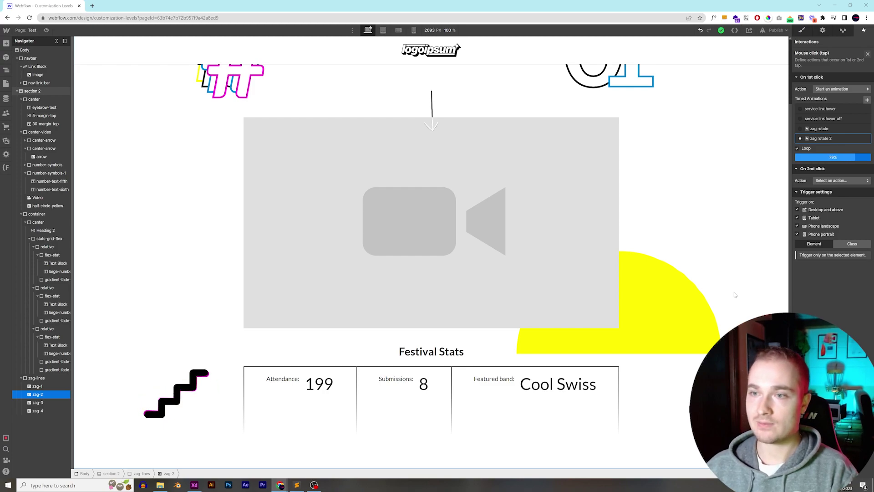
{"action": "left_click", "coordinate": [821, 138]}
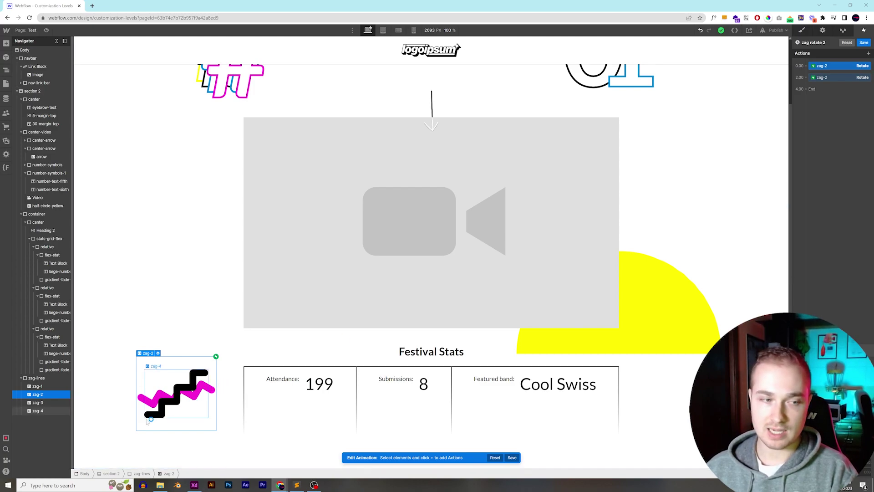
Save zag rotate 2, then give zag-3 a looping click animation 'zag rotate 3' duplicated from it
{"action": "left_click", "coordinate": [57, 401]}
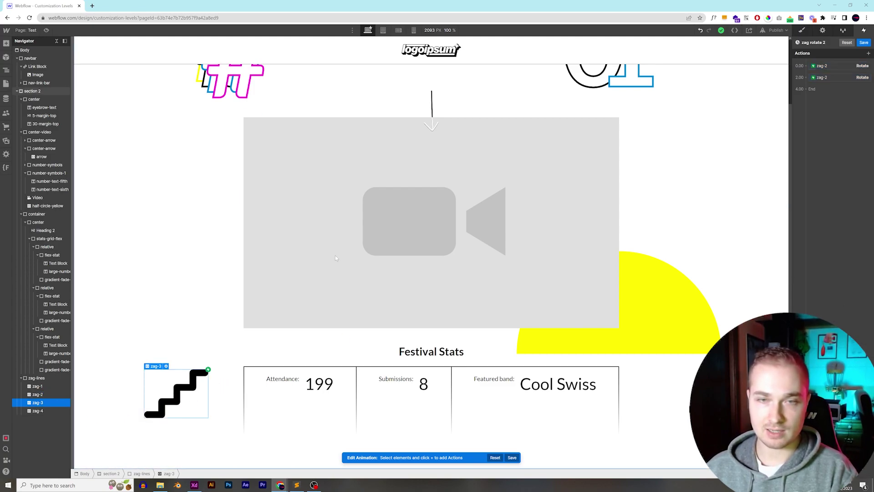
{"action": "left_click", "coordinate": [863, 43]}
{"action": "left_click", "coordinate": [868, 54]}
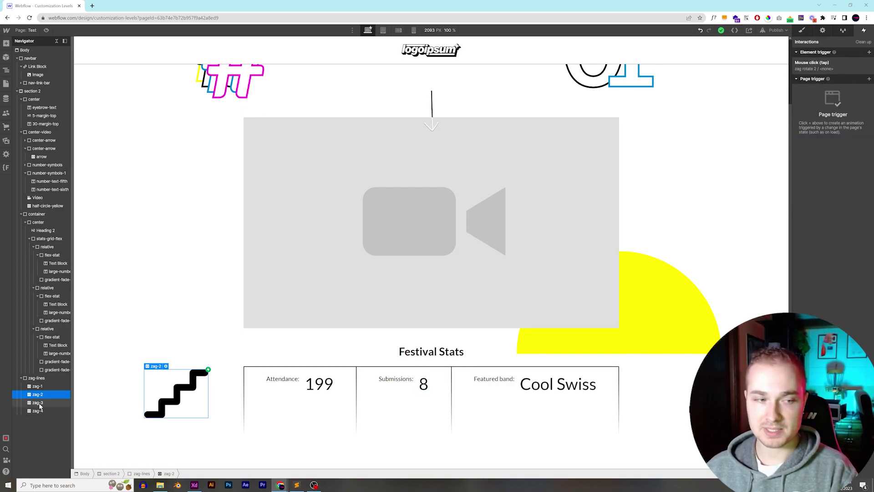
{"action": "left_click", "coordinate": [37, 402]}
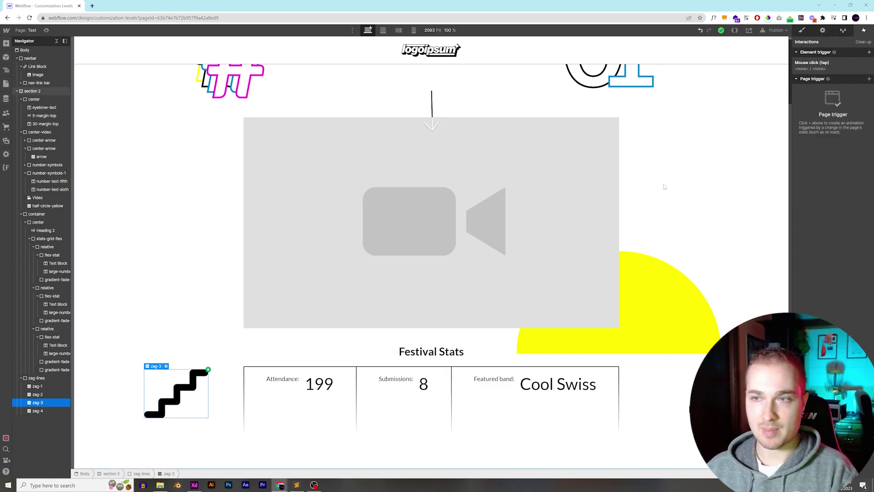
{"action": "left_click", "coordinate": [854, 69]}
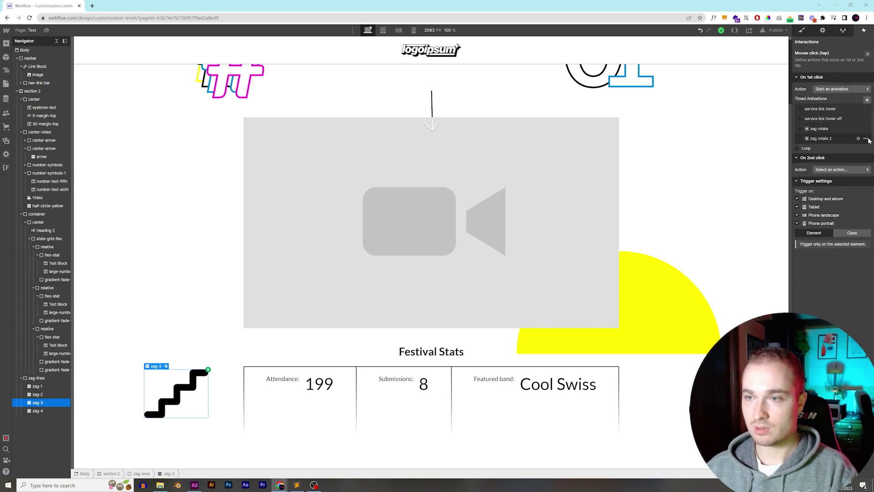
{"action": "left_click", "coordinate": [866, 138]}
{"action": "left_click", "coordinate": [828, 149]}
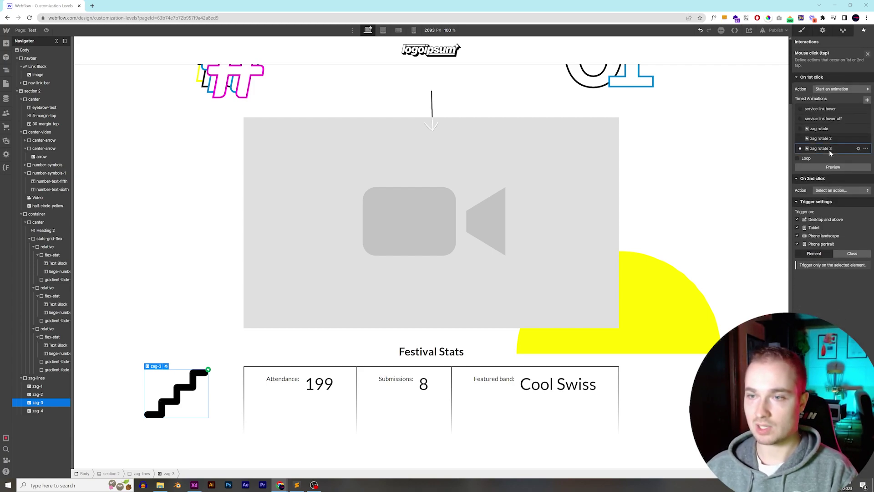
{"action": "left_click", "coordinate": [805, 159]}
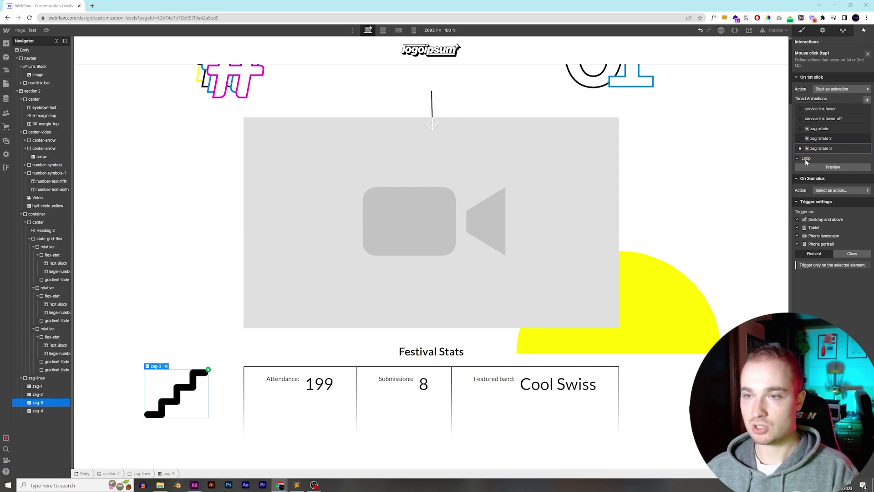
{"action": "left_click", "coordinate": [819, 167]}
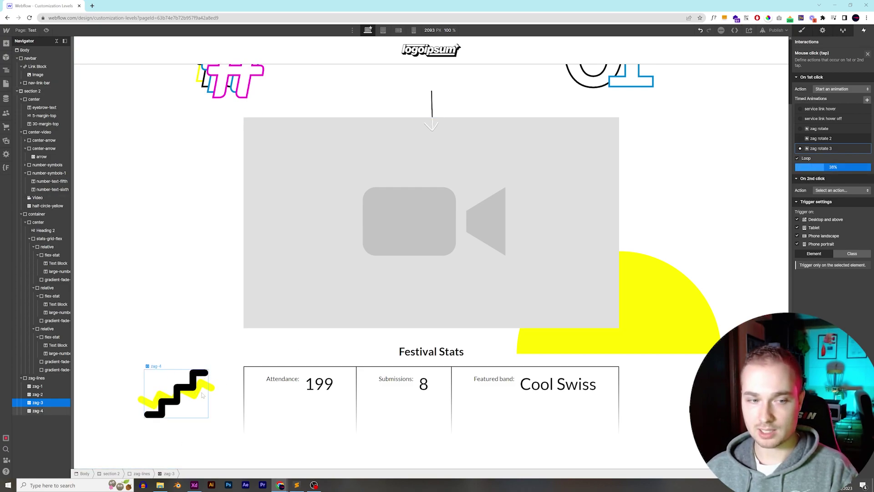
Give zag-4's mouse click a duplicated animation named 'zag rotate 4'
{"action": "left_click", "coordinate": [38, 411]}
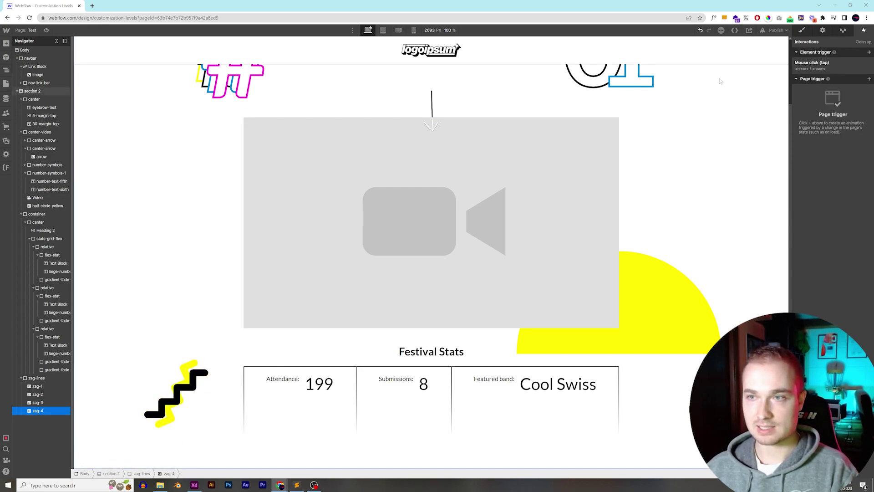
{"action": "left_click", "coordinate": [812, 63]}
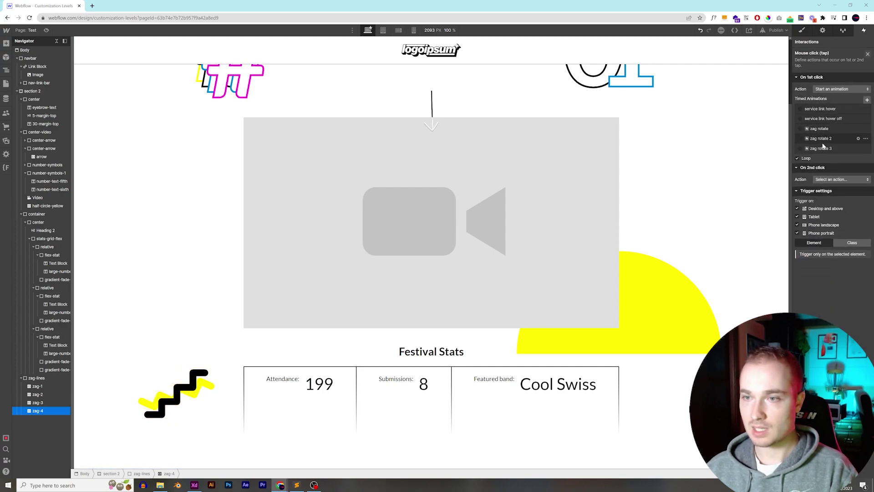
{"action": "left_click", "coordinate": [865, 148]}
{"action": "left_click", "coordinate": [852, 176]}
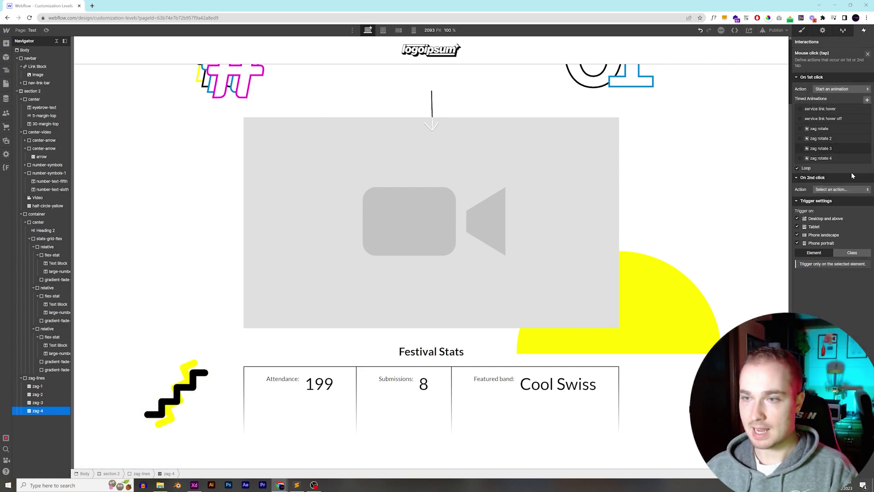
{"action": "left_click", "coordinate": [819, 159]}
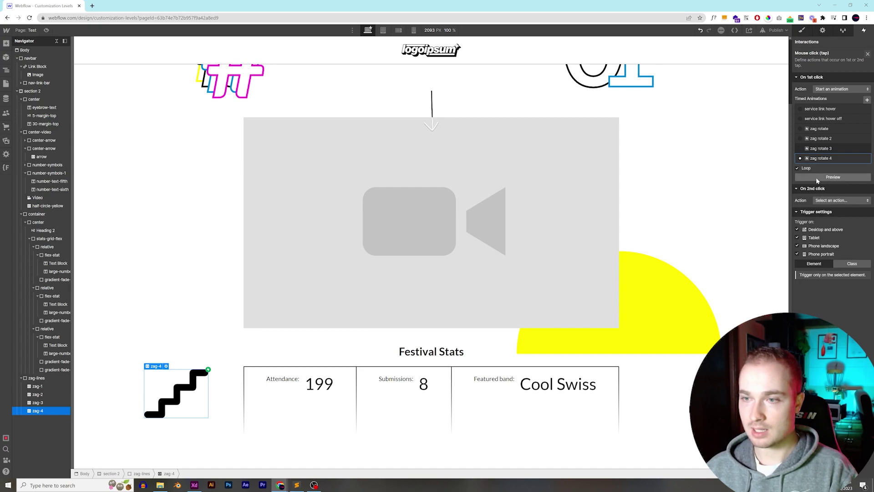
Preview zag rotate 4, publish, and view the live webflow.io page scrolled to the stairs
{"action": "left_click", "coordinate": [815, 176]}
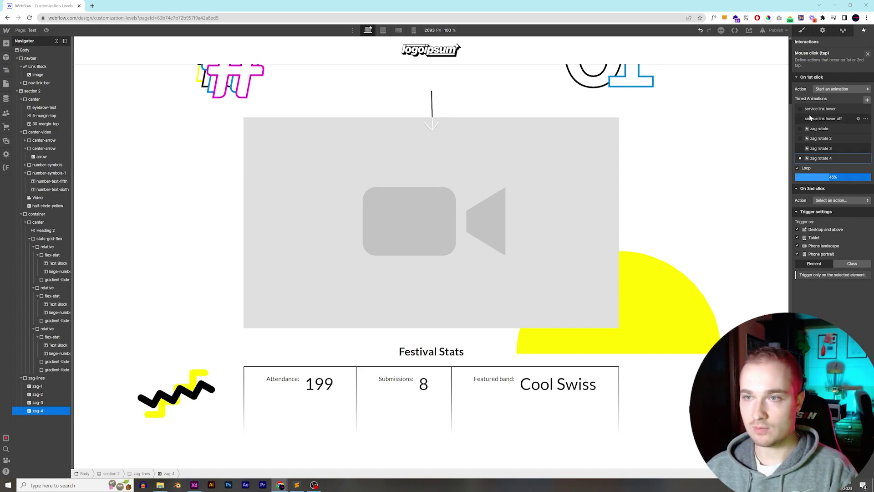
{"action": "left_click", "coordinate": [776, 30]}
{"action": "left_click", "coordinate": [775, 59]}
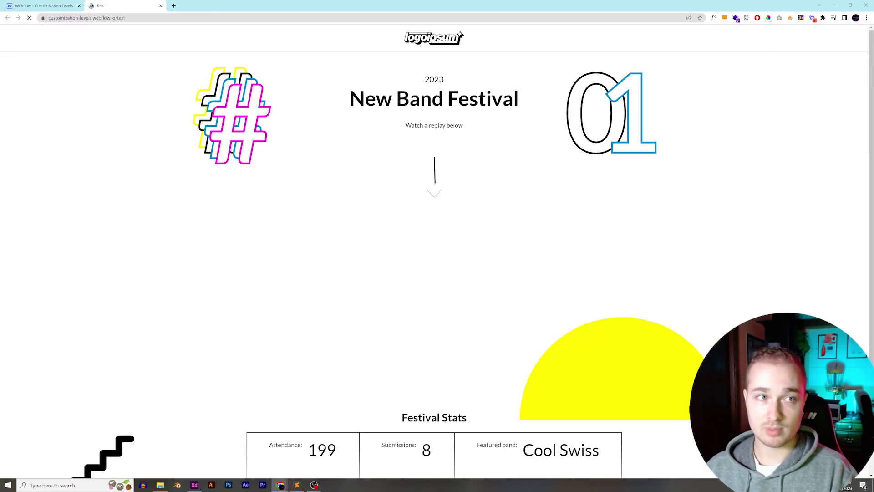
{"action": "scroll", "coordinate": [433, 264], "scroll_direction": "down", "scroll_amount": 1}
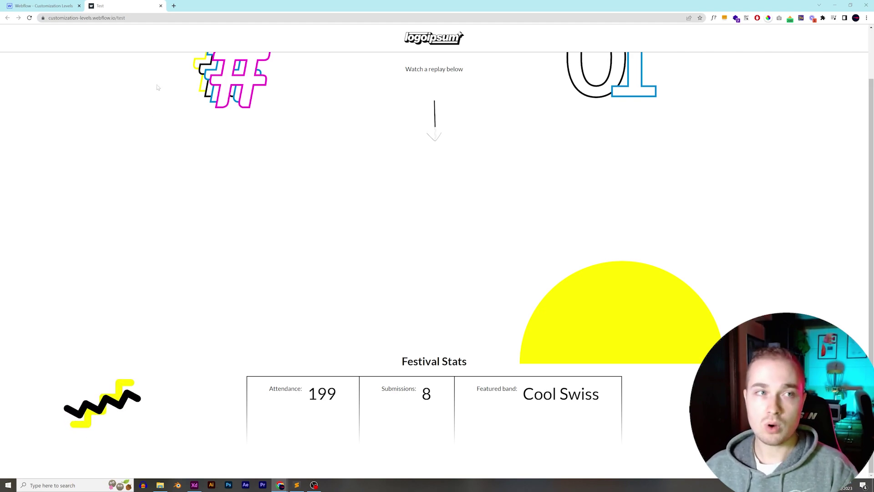
Close the published tab, reselect zag-1, and show the Pages panel listing Home and Test
{"action": "key", "text": "ctrl+w"}
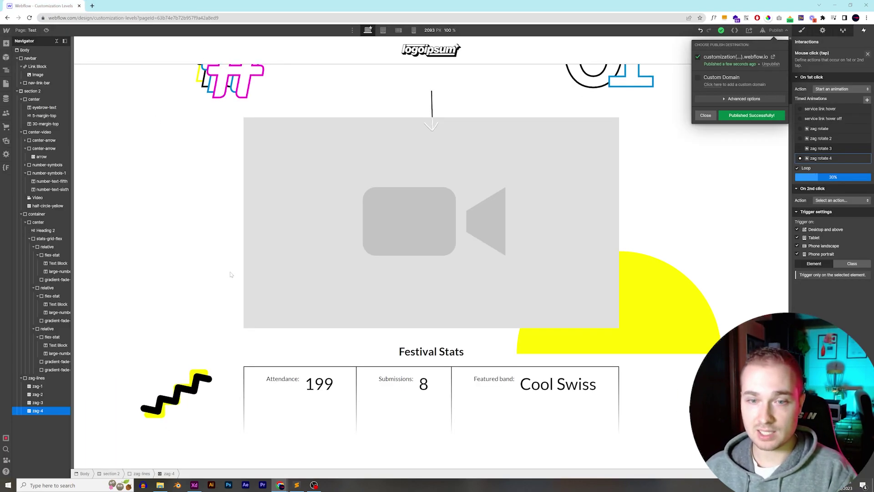
{"action": "left_click", "coordinate": [296, 485]}
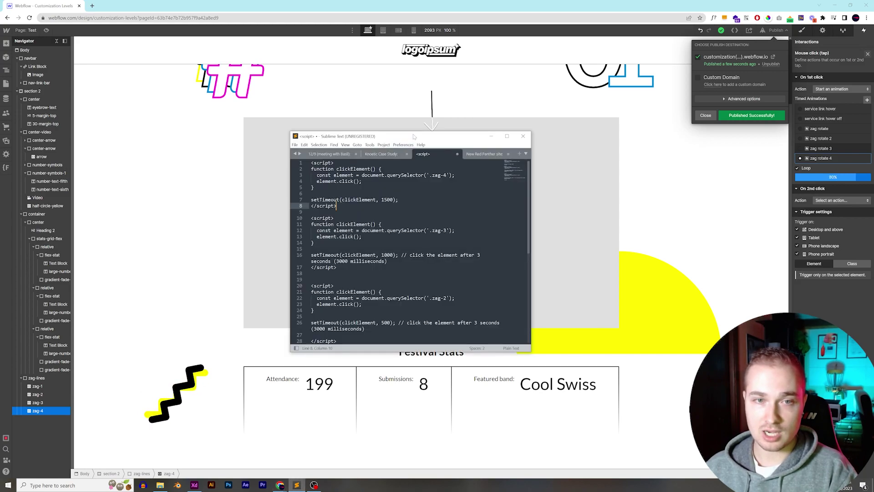
{"action": "left_click", "coordinate": [296, 485]}
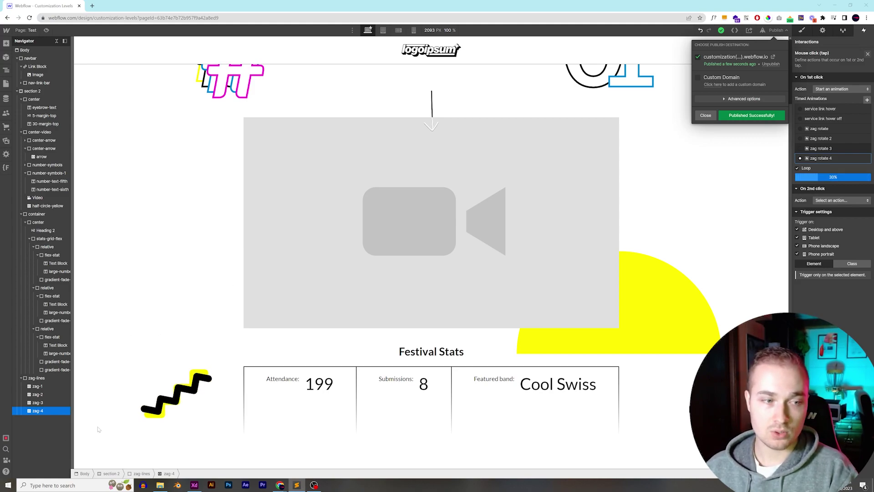
{"action": "left_click", "coordinate": [37, 386]}
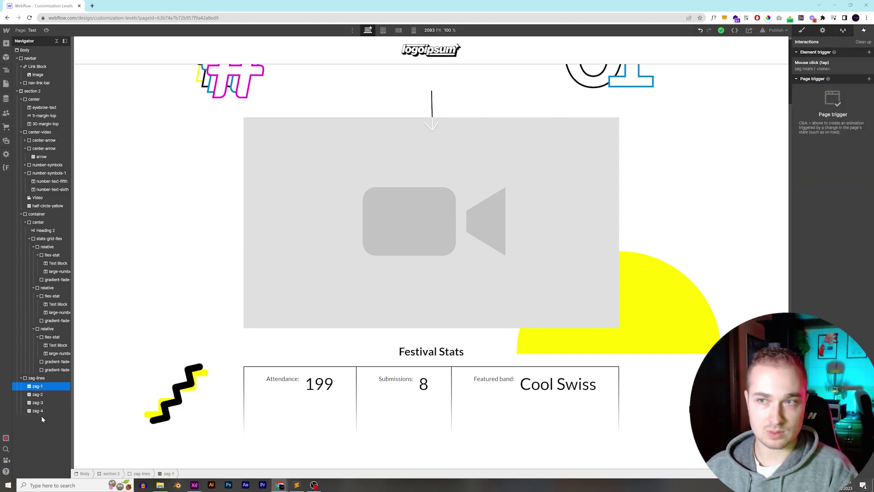
{"action": "left_click", "coordinate": [822, 30]}
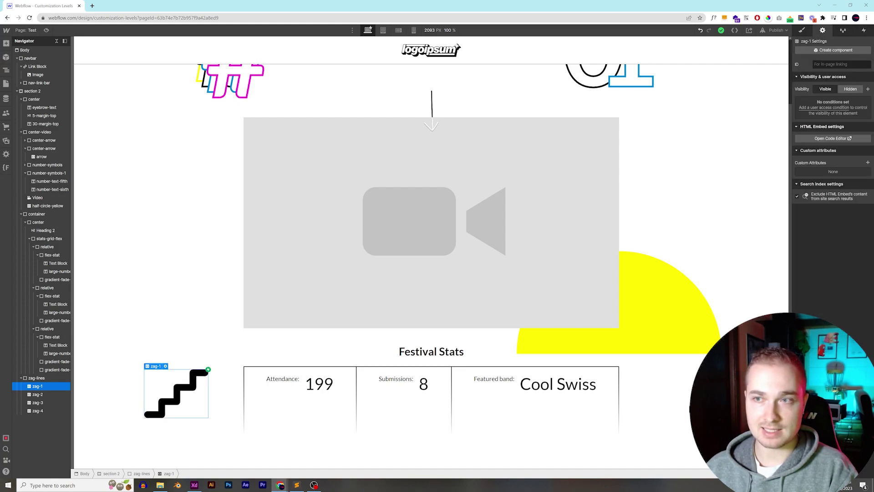
{"action": "left_click", "coordinate": [841, 64]}
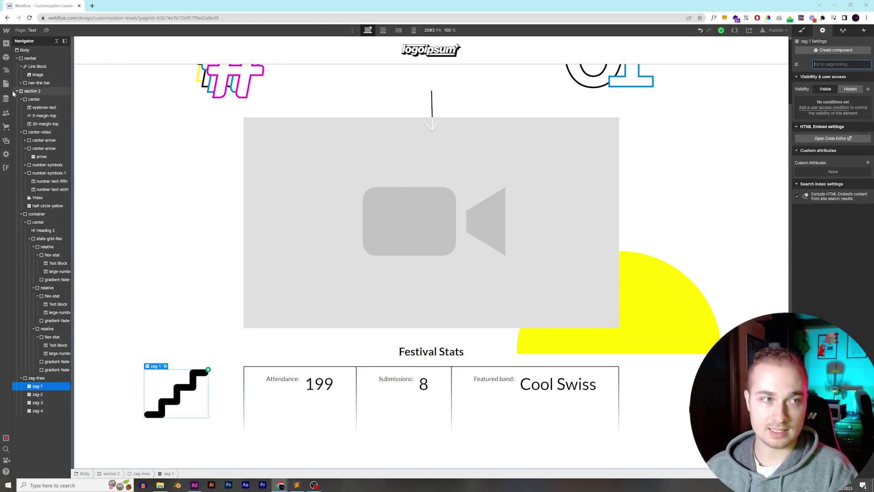
{"action": "left_click", "coordinate": [7, 88]}
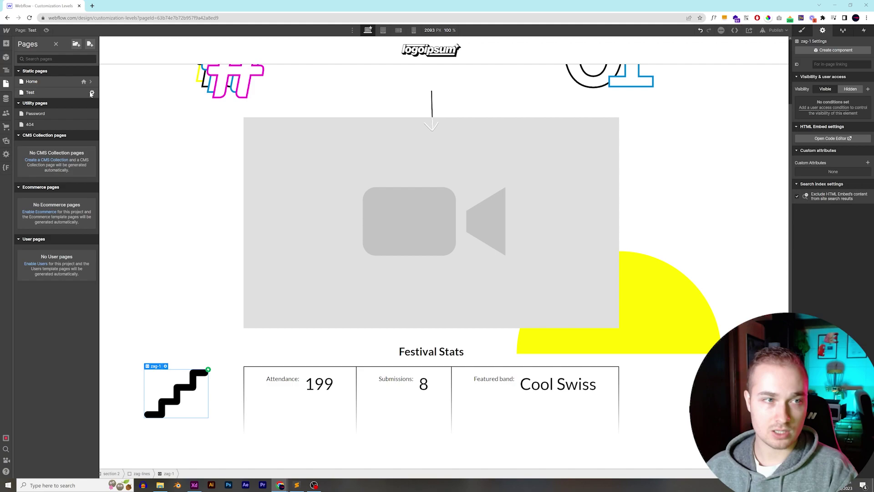
Paste the auto-click script into the Test page's Before </body> custom code
{"action": "left_click", "coordinate": [92, 93]}
{"action": "scroll", "coordinate": [218, 205], "scroll_direction": "down", "scroll_amount": 15}
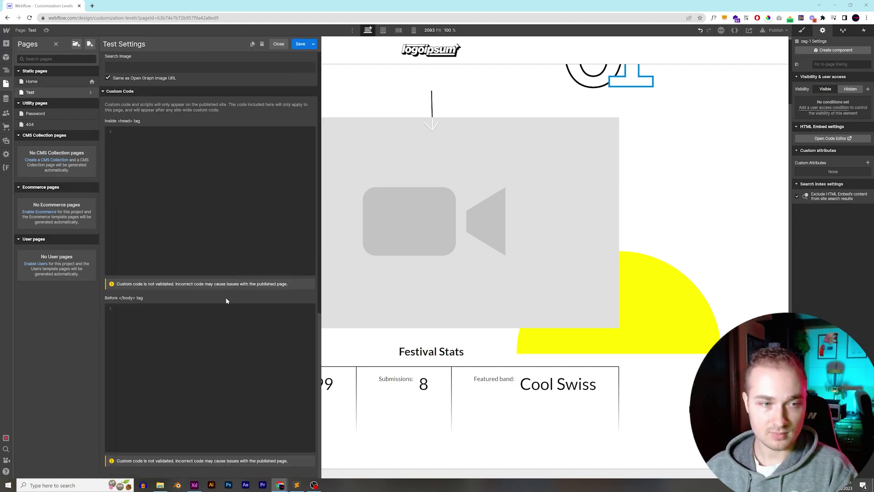
{"action": "left_click", "coordinate": [207, 347]}
{"action": "type", "text": "<script> function clickElement() {   const element = document.querySelector('.zag-4');   element.click(); }  setTimeout(clickElement, 1500); </script>"}
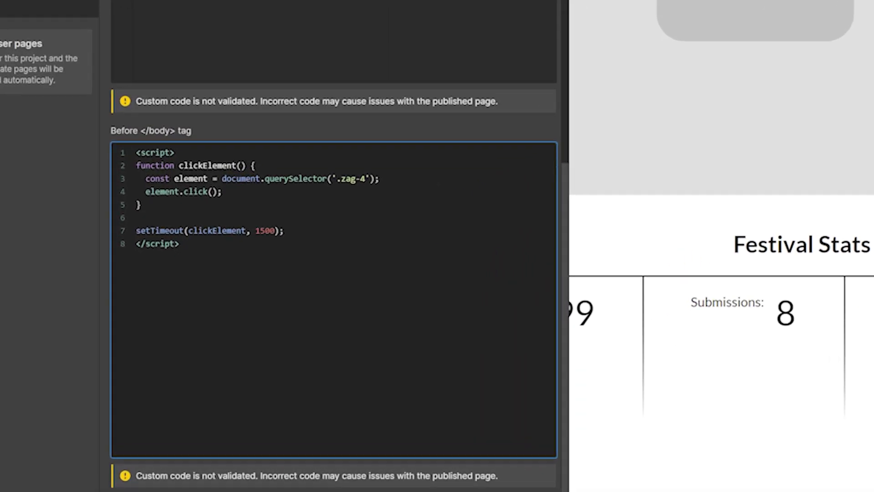
Change the .zag-1 script's timeout from 1500 to 500 ms and select the whole script
{"action": "left_click", "coordinate": [262, 282]}
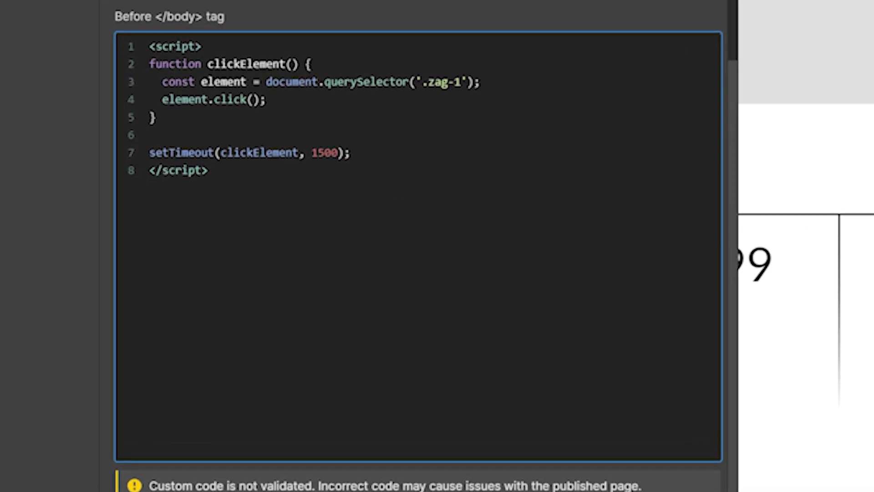
{"action": "double_click", "coordinate": [318, 152]}
{"action": "type", "text": "500"}
{"action": "left_click_drag", "start_coordinate": [350, 152], "coordinate": [155, 152]}
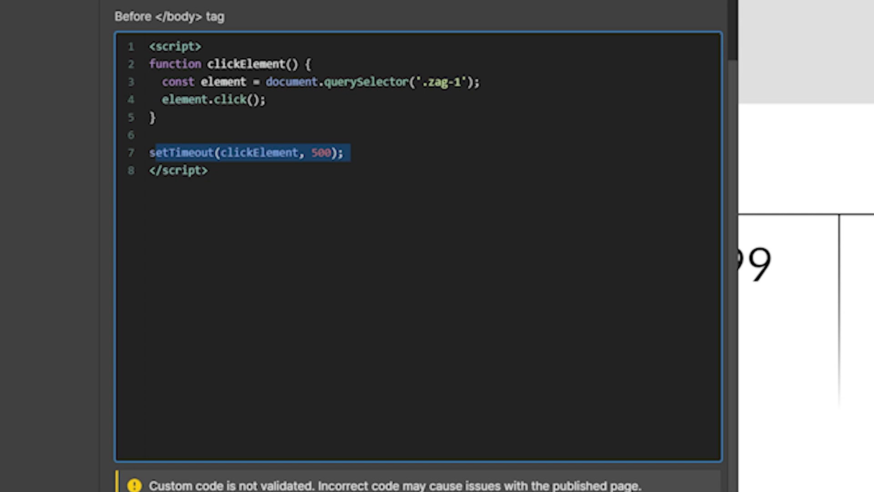
{"action": "left_click_drag", "start_coordinate": [428, 82], "coordinate": [460, 82]}
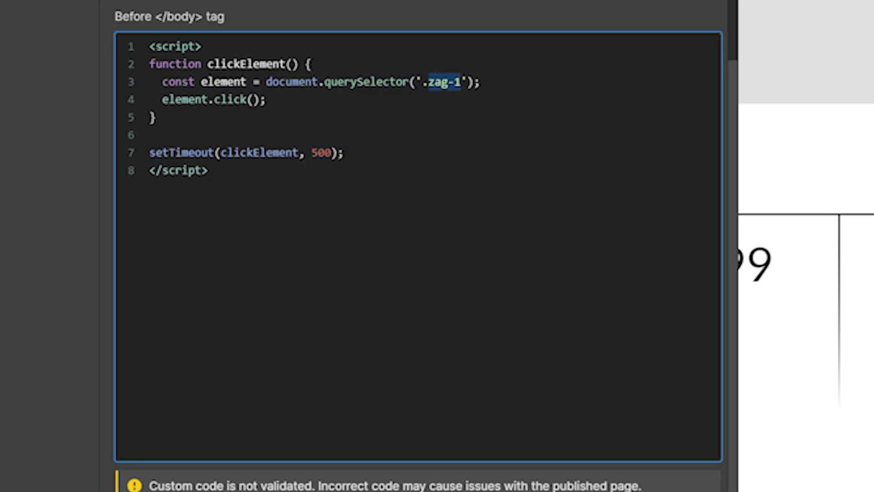
{"action": "left_click", "coordinate": [208, 170]}
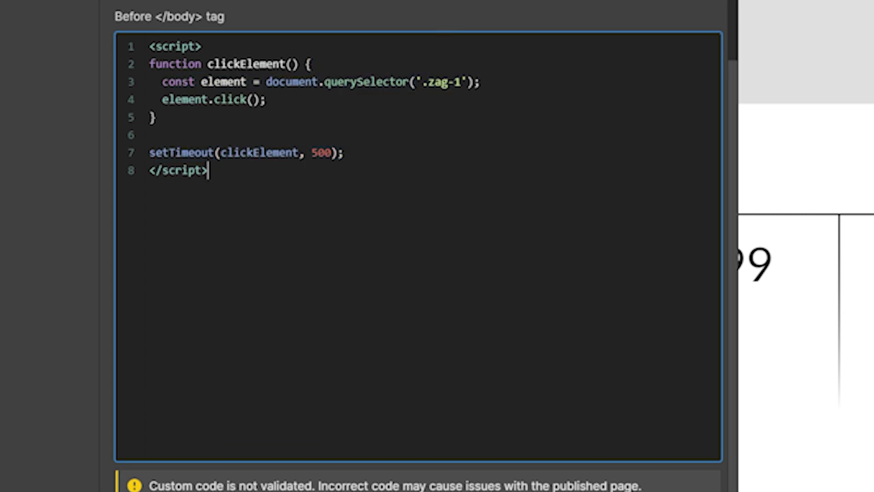
{"action": "left_click_drag", "start_coordinate": [208, 170], "coordinate": [79, 18]}
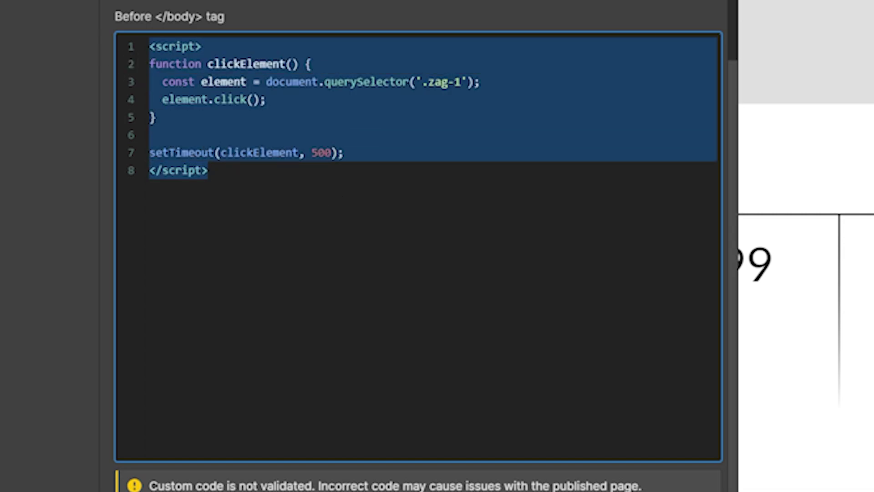
Copy the script and paste a duplicate block below it
{"action": "key", "text": "ctrl+c"}
{"action": "key", "text": "Right"}
{"action": "key", "text": "Return"}
{"action": "key", "text": "Return"}
{"action": "key", "text": "ctrl+v"}
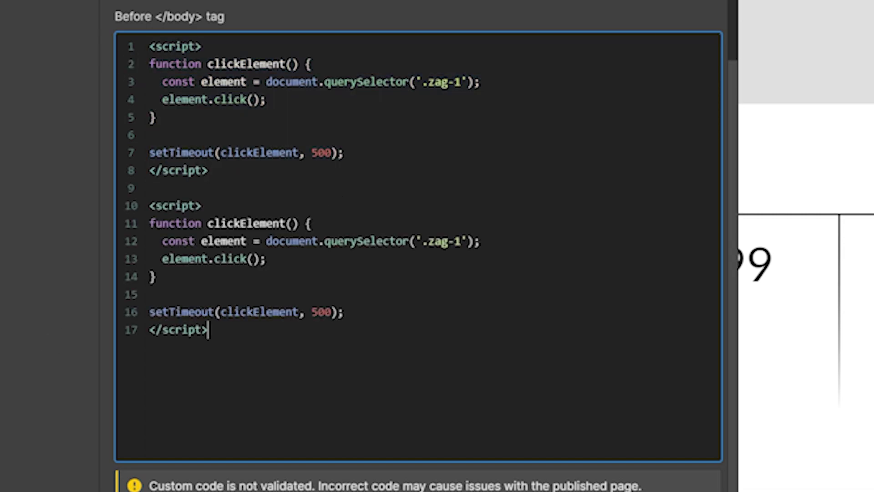
Change the second block's selector to .zag-2 and its delay to 1000 ms
{"action": "left_click", "coordinate": [310, 223]}
{"action": "double_click", "coordinate": [457, 241]}
{"action": "type", "text": "2"}
{"action": "double_click", "coordinate": [318, 312]}
{"action": "type", "text": "1000"}
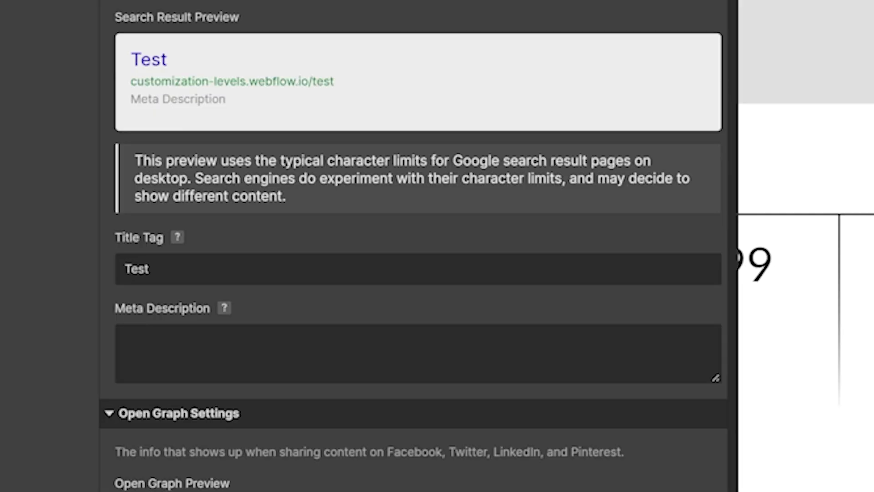
Paste a third script block targeting .zag-3 with a 1500 ms delay
{"action": "scroll", "coordinate": [526, 285], "scroll_direction": "down", "scroll_amount": 10}
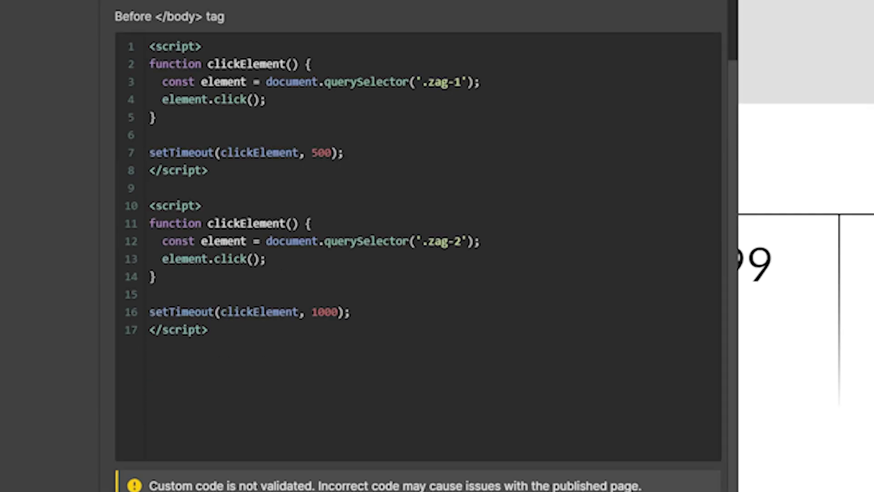
{"action": "left_click", "coordinate": [313, 414]}
{"action": "key", "text": "Return"}
{"action": "key", "text": "Return"}
{"action": "key", "text": "super+v"}
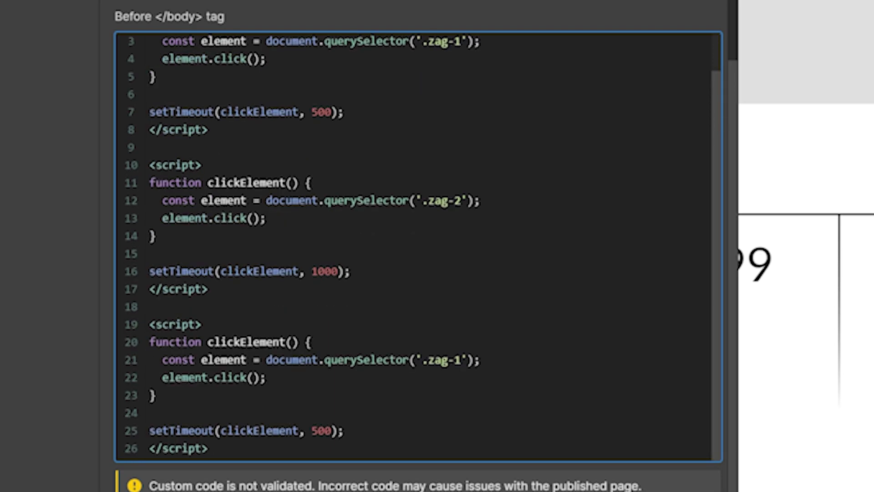
{"action": "double_click", "coordinate": [321, 430]}
{"action": "left_click", "coordinate": [460, 360]}
{"action": "key", "text": "BackSpace"}
{"action": "type", "text": "3"}
{"action": "double_click", "coordinate": [321, 430]}
{"action": "type", "text": "1500"}
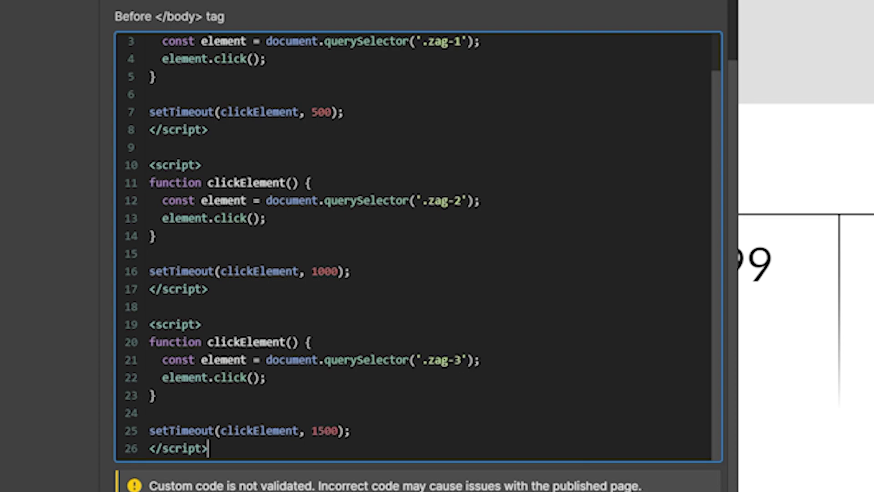
Add a fourth block targeting .zag-4 at 2000 ms and close the custom code
{"action": "key", "text": "Return"}
{"action": "key", "text": "Return"}
{"action": "key", "text": "ctrl+v"}
{"action": "left_click", "coordinate": [467, 359]}
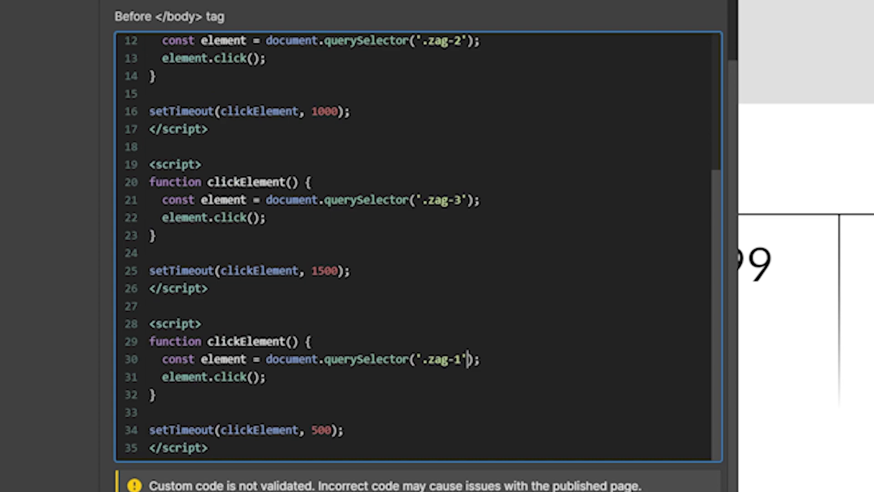
{"action": "key", "text": "BackSpace"}
{"action": "type", "text": "4"}
{"action": "double_click", "coordinate": [321, 429]}
{"action": "type", "text": "2000"}
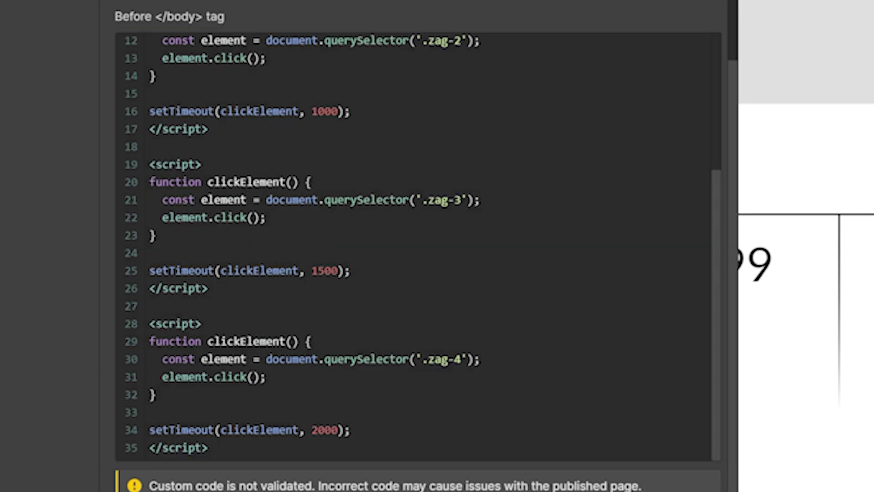
{"action": "key", "text": "Escape"}
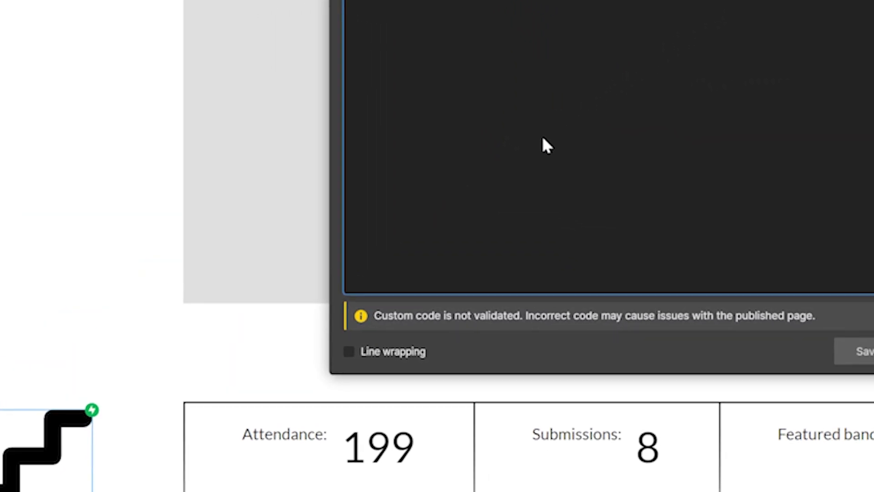
Add a <style> block to zag-4's embed making .zag-lines use pointer-events: none
{"action": "type", "text": "<style>"}
{"action": "key", "text": "Return"}
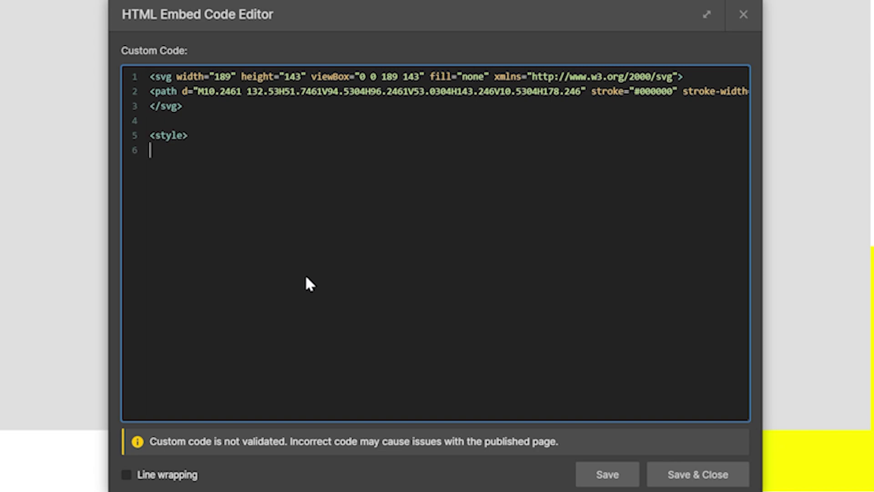
{"action": "key", "text": "Tab"}
{"action": "type", "text": ".zag-lines"}
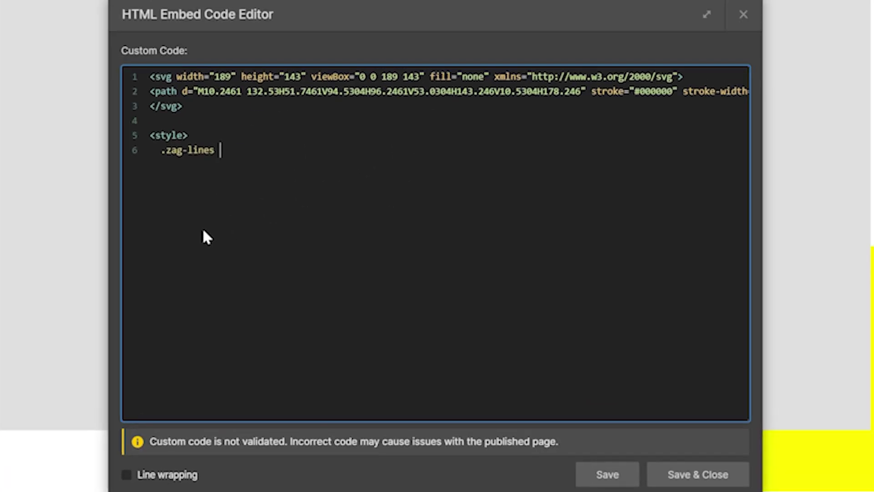
{"action": "type", "text": "{"}
{"action": "key", "text": "Return"}
{"action": "type", "text": "pointer-events:non"}
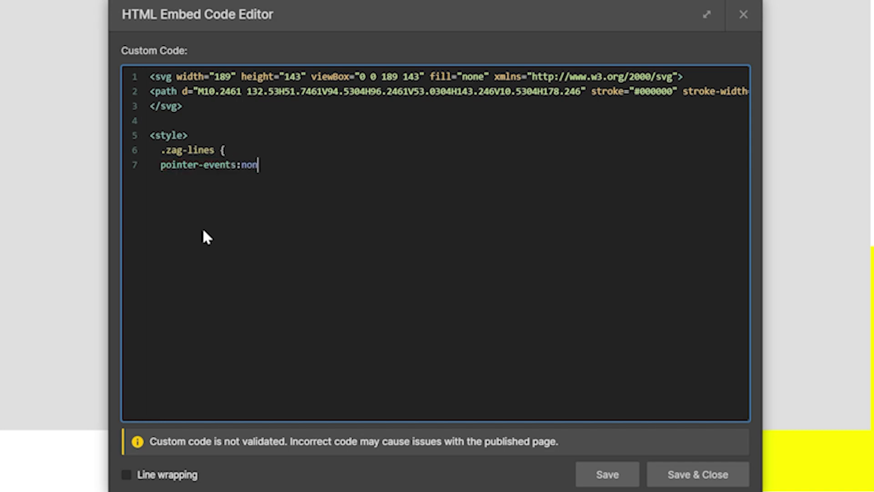
{"action": "key", "text": "BackSpace"}
{"action": "key", "text": "BackSpace"}
{"action": "key", "text": "BackSpace"}
{"action": "type", "text": "none;"}
{"action": "key", "text": "Return"}
{"action": "type", "text": "}"}
{"action": "key", "text": "Return"}
{"action": "type", "text": "<"}
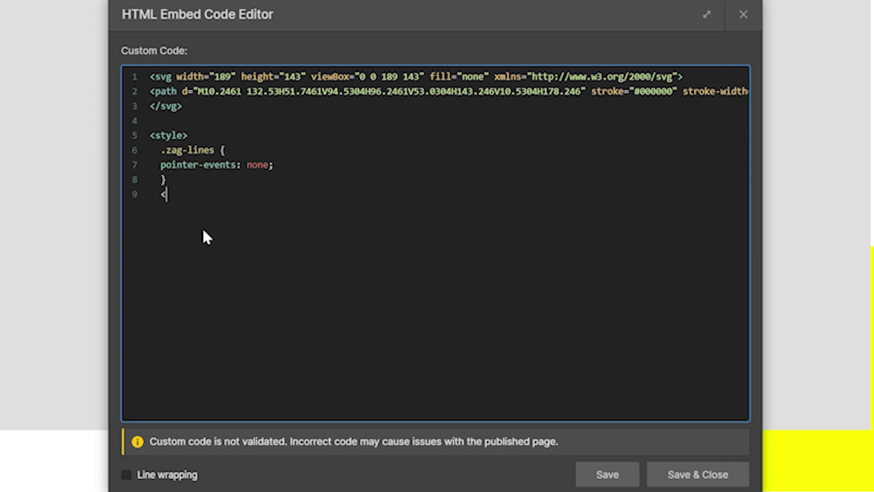
{"action": "type", "text": "/style>"}
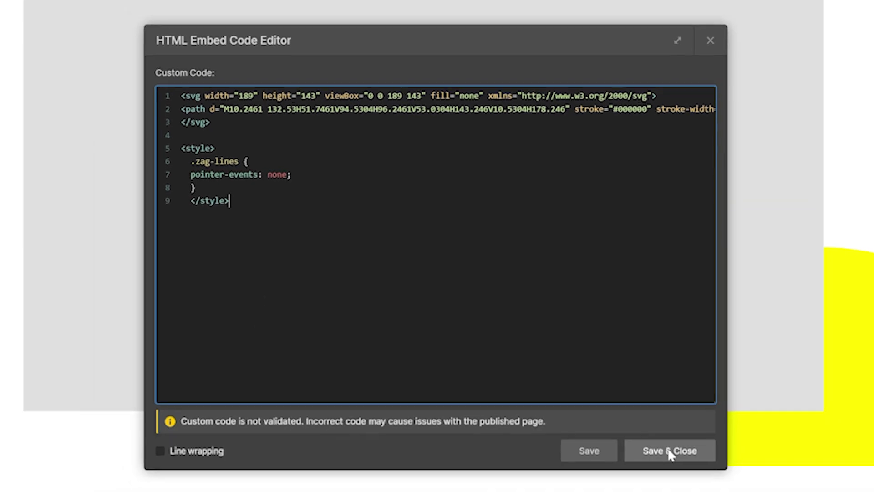
Save the embed code, publish the site, and reload the live Test page
{"action": "left_click", "coordinate": [688, 476]}
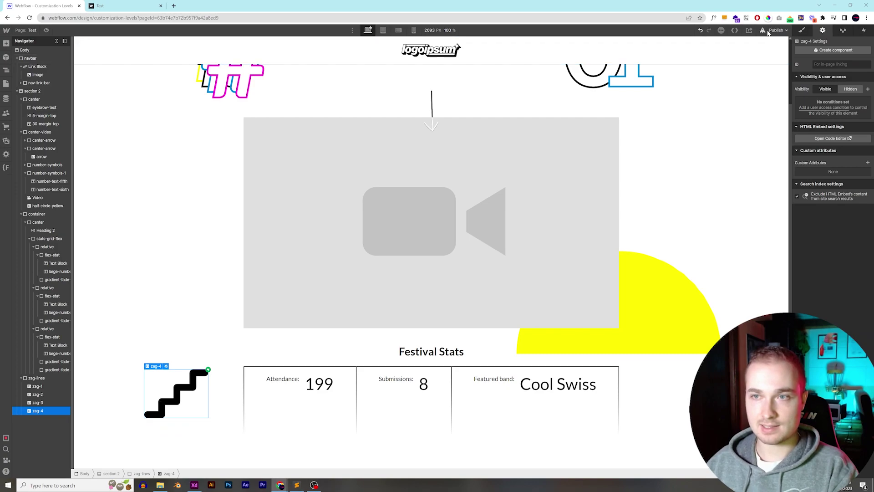
{"action": "left_click", "coordinate": [768, 31]}
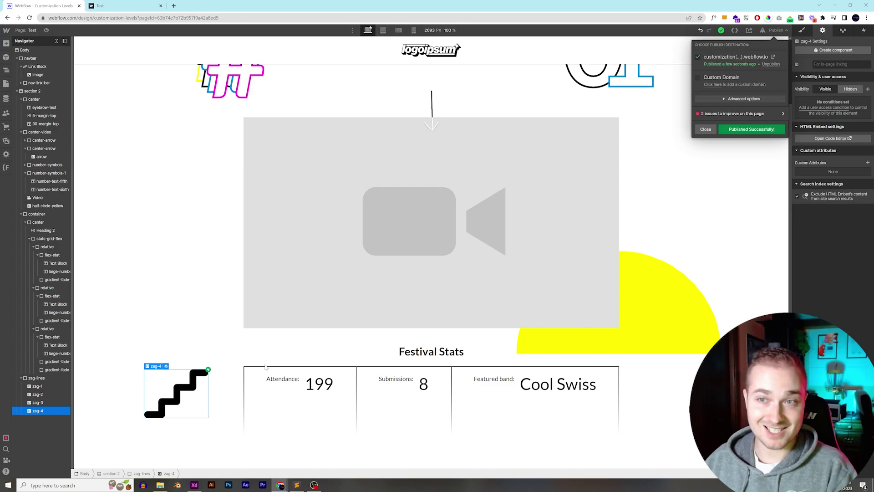
{"action": "key", "text": "ctrl+Tab"}
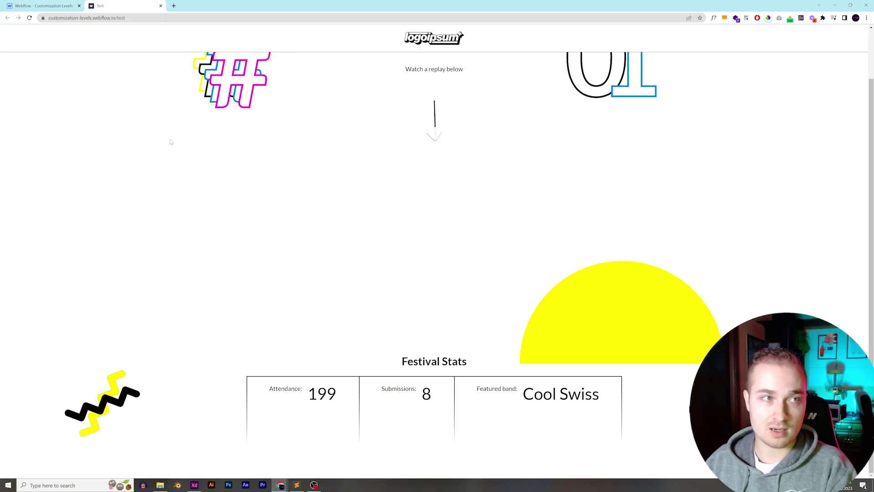
{"action": "key", "text": "F5"}
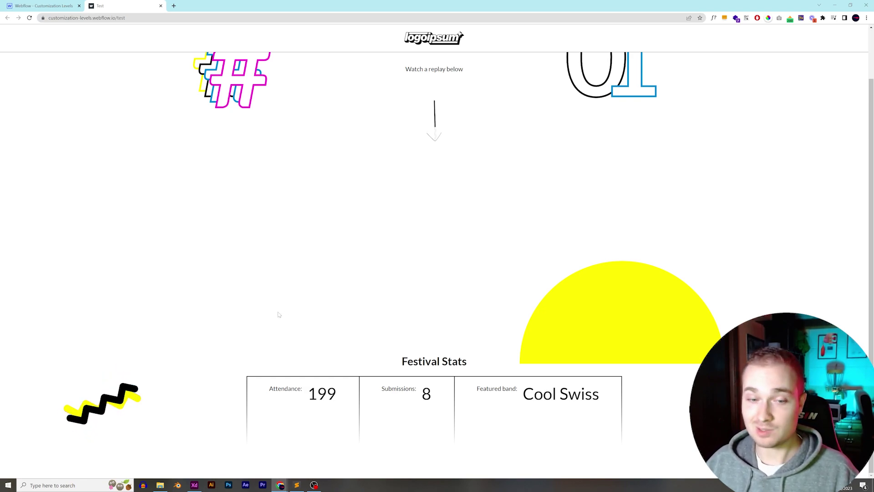
Return to the Webflow designer and show the Interactions panel for section 2
{"action": "left_click", "coordinate": [68, 4]}
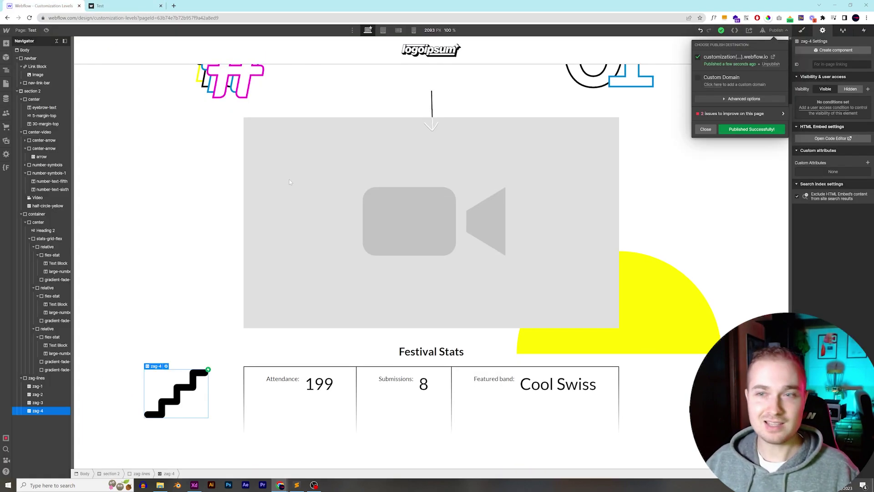
{"action": "left_click", "coordinate": [863, 31]}
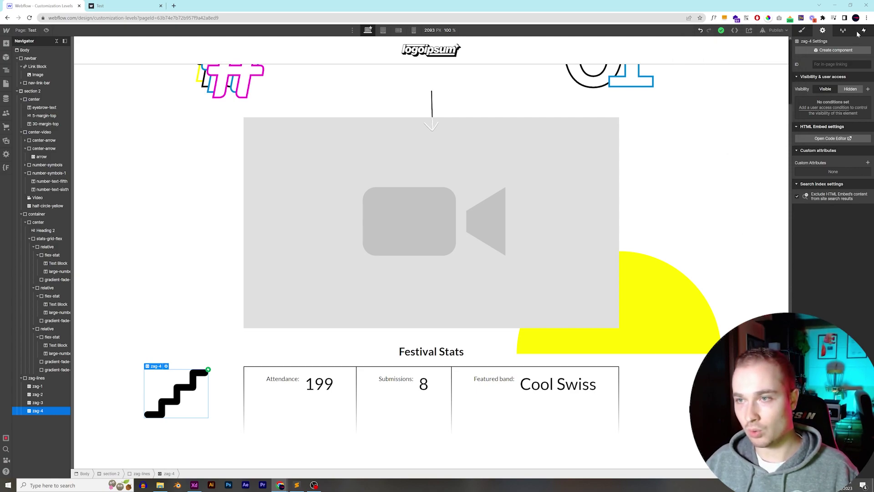
{"action": "left_click", "coordinate": [190, 355]}
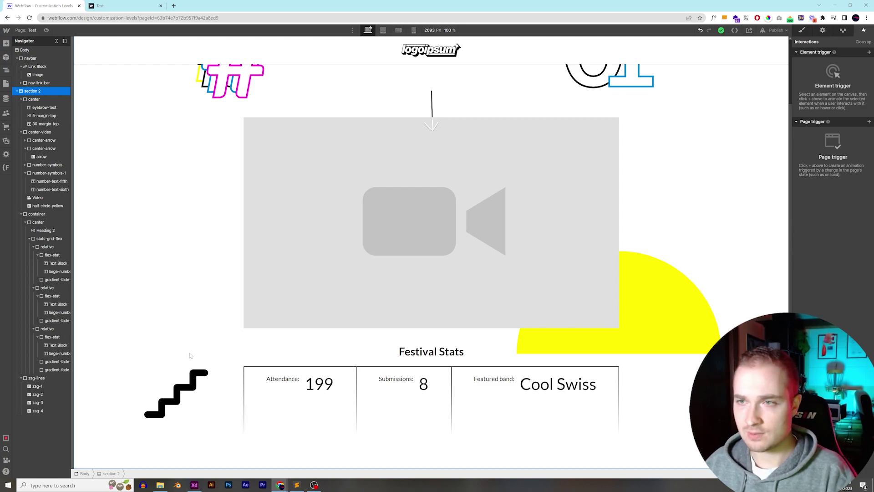